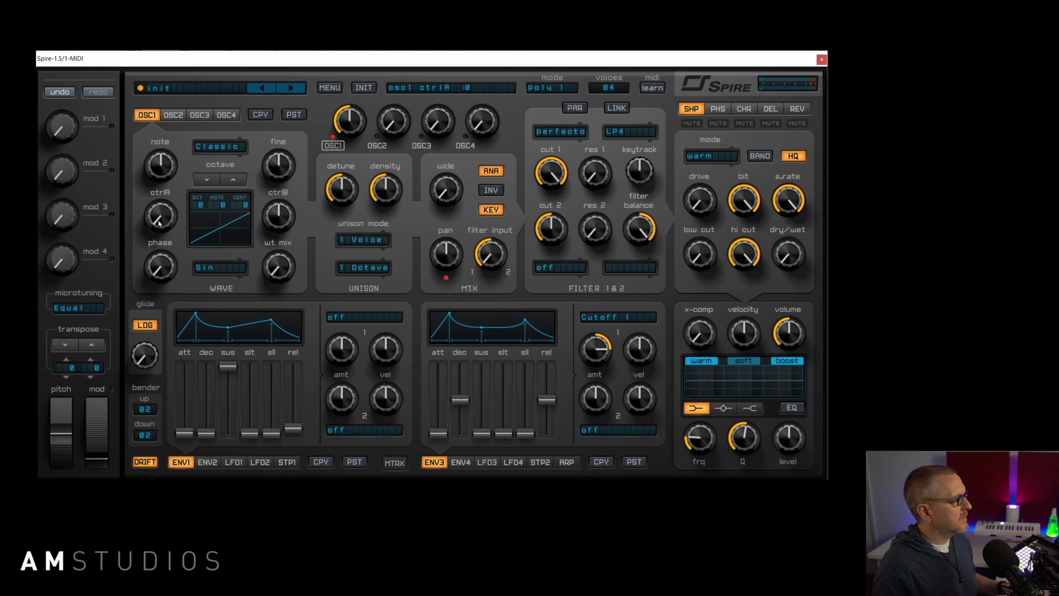
Set oscillator 1's ctrlA to 500 for a square wave and center the filter balance.
{"action": "mouse_move", "coordinate": [157, 218]}
{"action": "left_mouse_down"}
{"action": "mouse_move", "coordinate": [162, 228]}
{"action": "mouse_move", "coordinate": [170, 178]}
{"action": "left_mouse_up"}
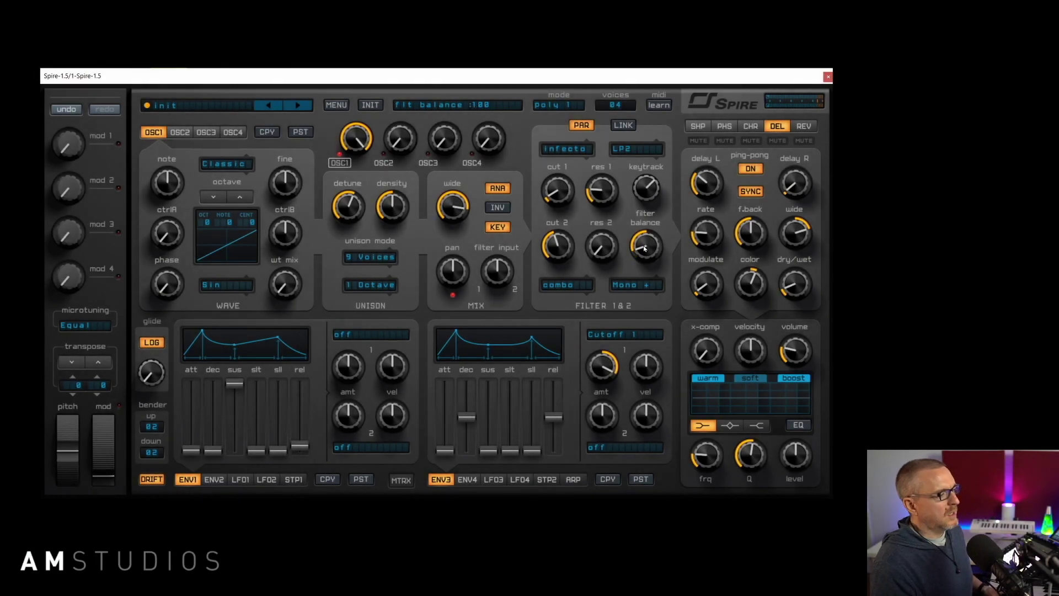
{"action": "left_click_drag", "start_coordinate": [644, 247], "coordinate": [651, 214]}
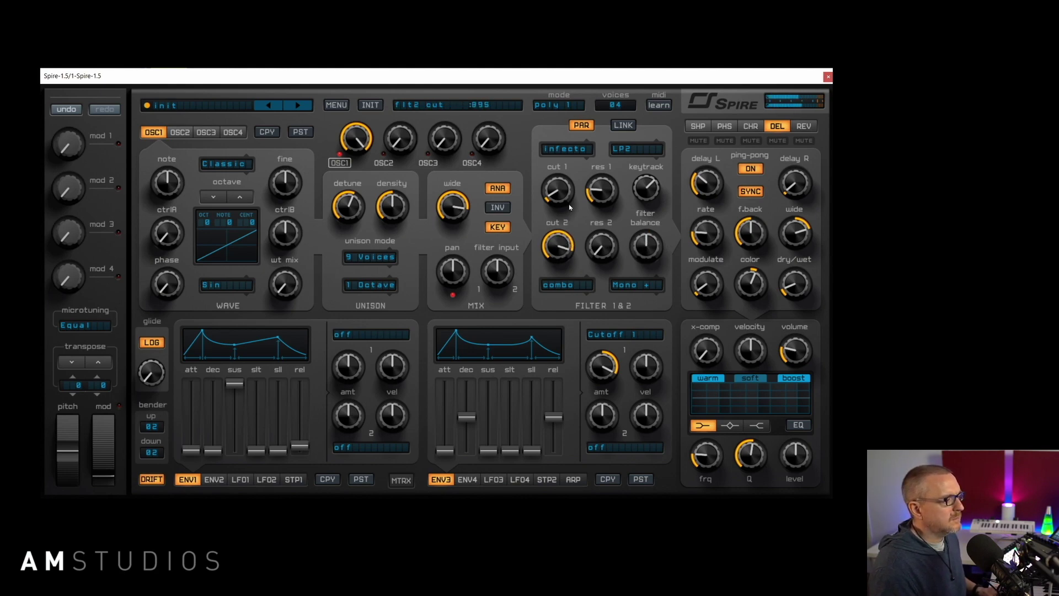
Raise filter 2's cutoff slightly, then retune filter 1's cutoff.
{"action": "left_click_drag", "start_coordinate": [556, 247], "coordinate": [553, 240]}
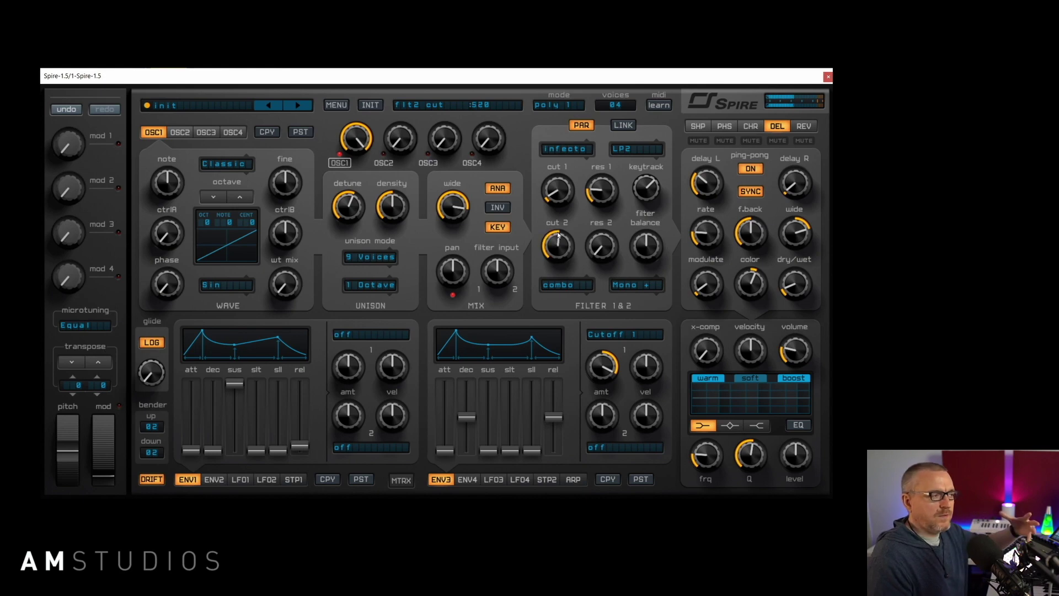
{"action": "left_click_drag", "start_coordinate": [556, 195], "coordinate": [561, 199]}
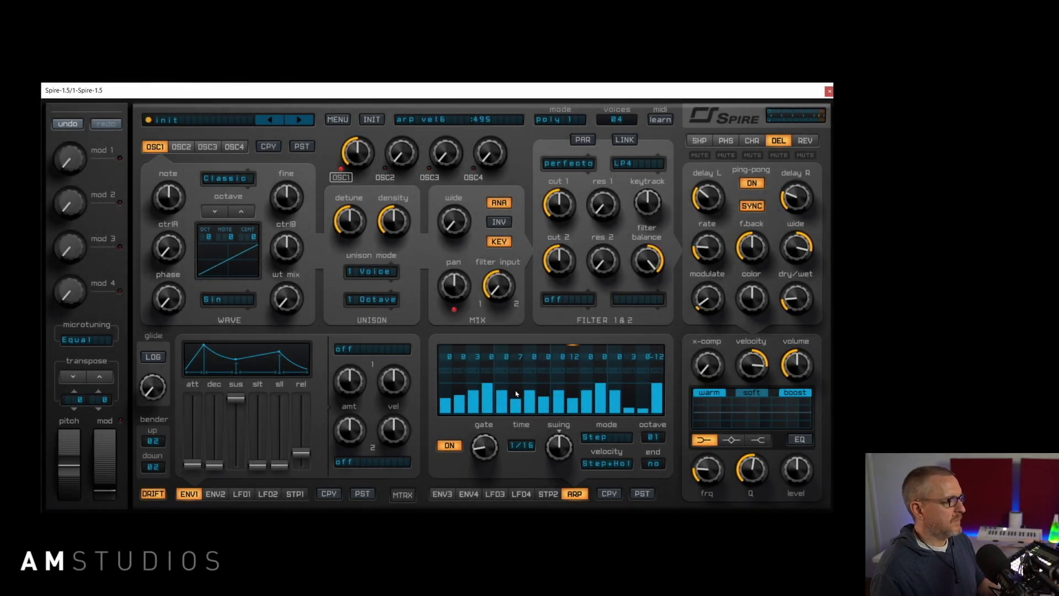
In matrix slot 1, route Velocity to Filter > Cutoff 1 and set its amount.
{"action": "left_click", "coordinate": [401, 496]}
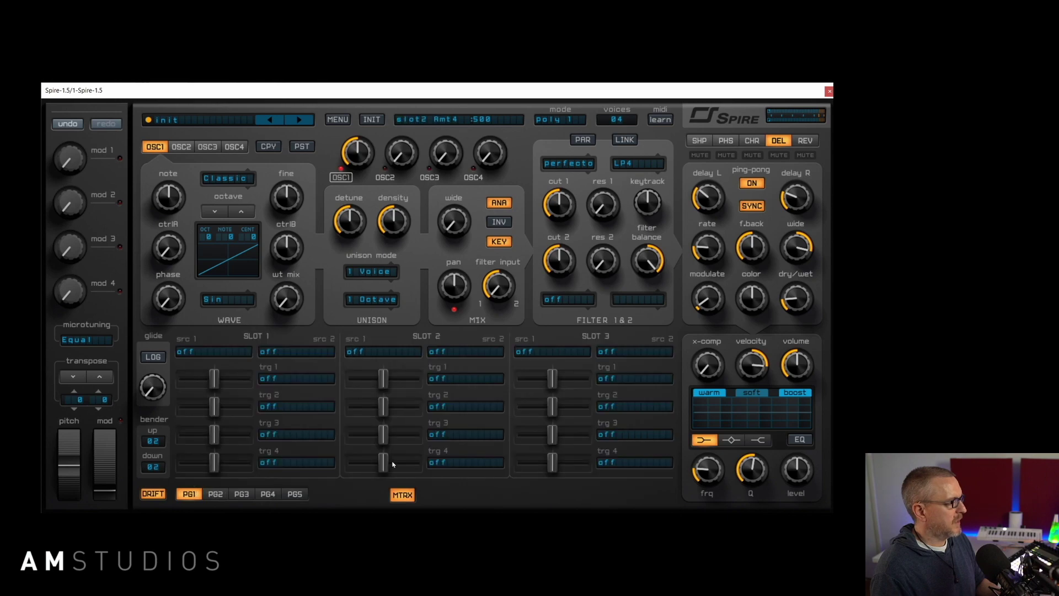
{"action": "left_click", "coordinate": [193, 354]}
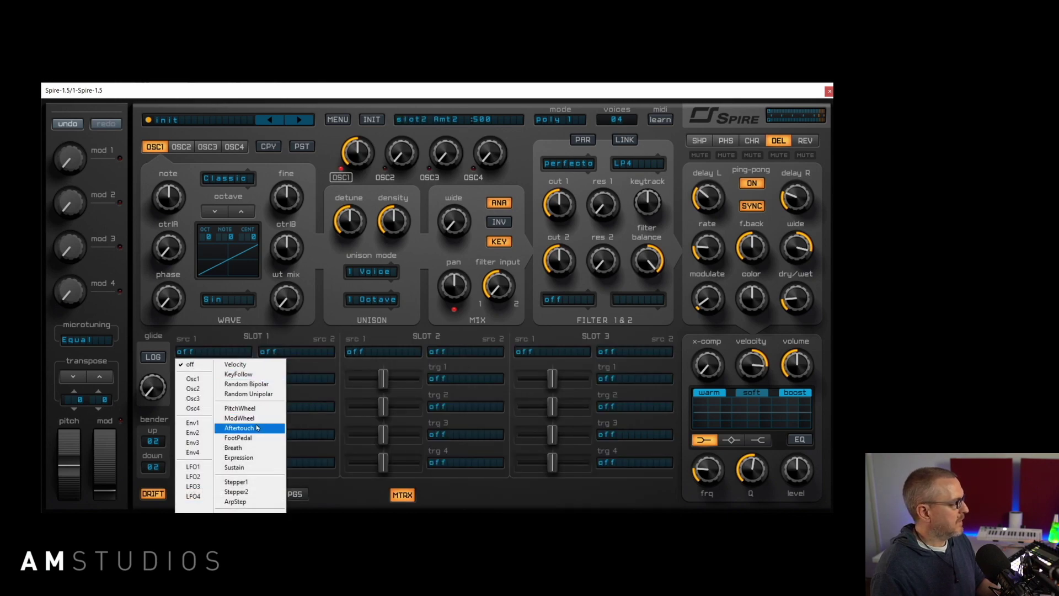
{"action": "left_click", "coordinate": [236, 364]}
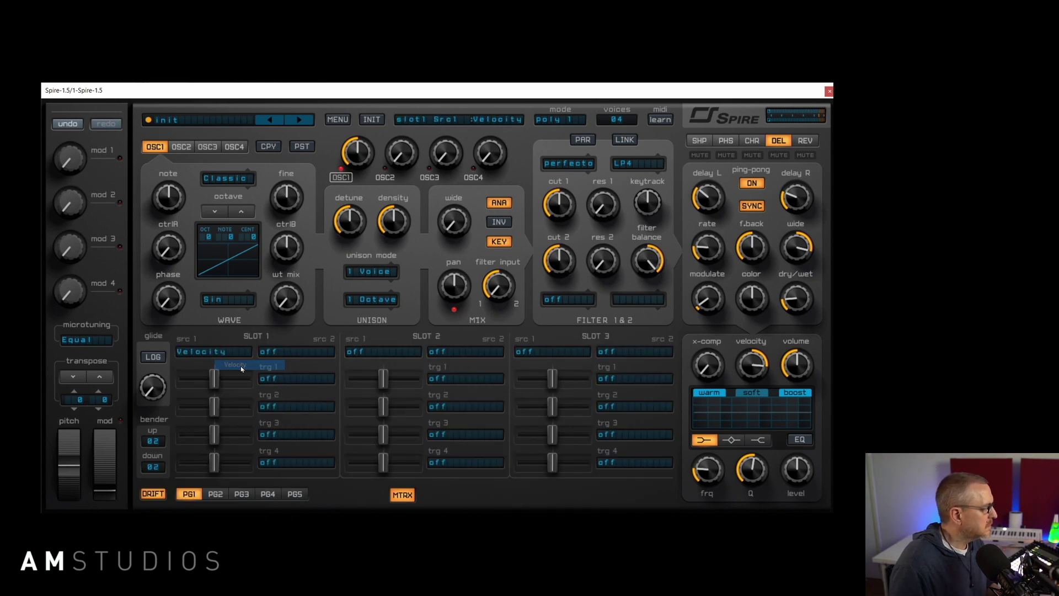
{"action": "left_click", "coordinate": [279, 354]}
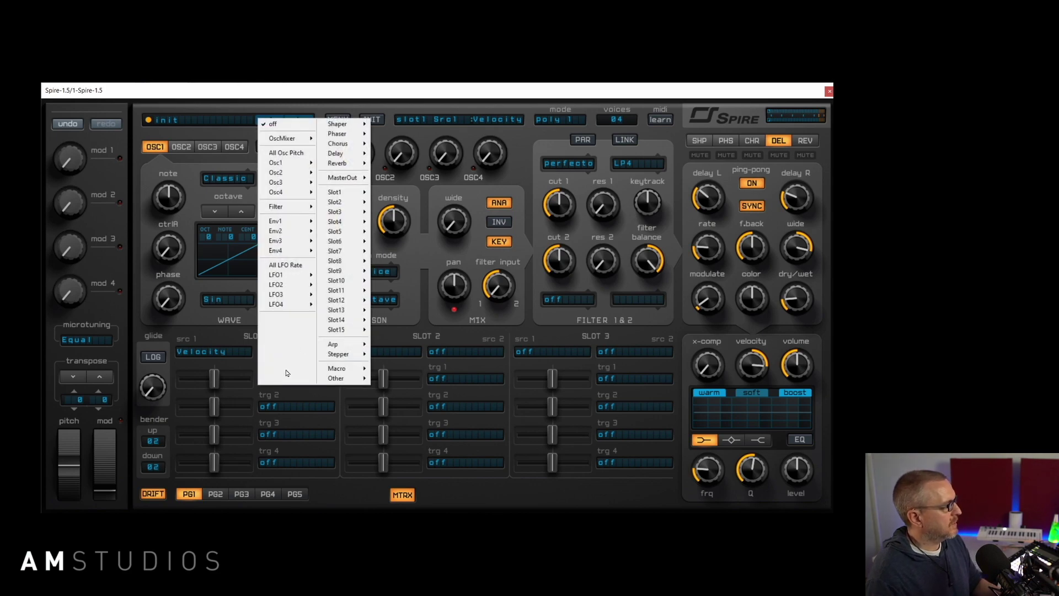
{"action": "left_click", "coordinate": [340, 209]}
{"action": "left_click_drag", "start_coordinate": [213, 381], "coordinate": [240, 383]}
{"action": "left_click", "coordinate": [402, 494]}
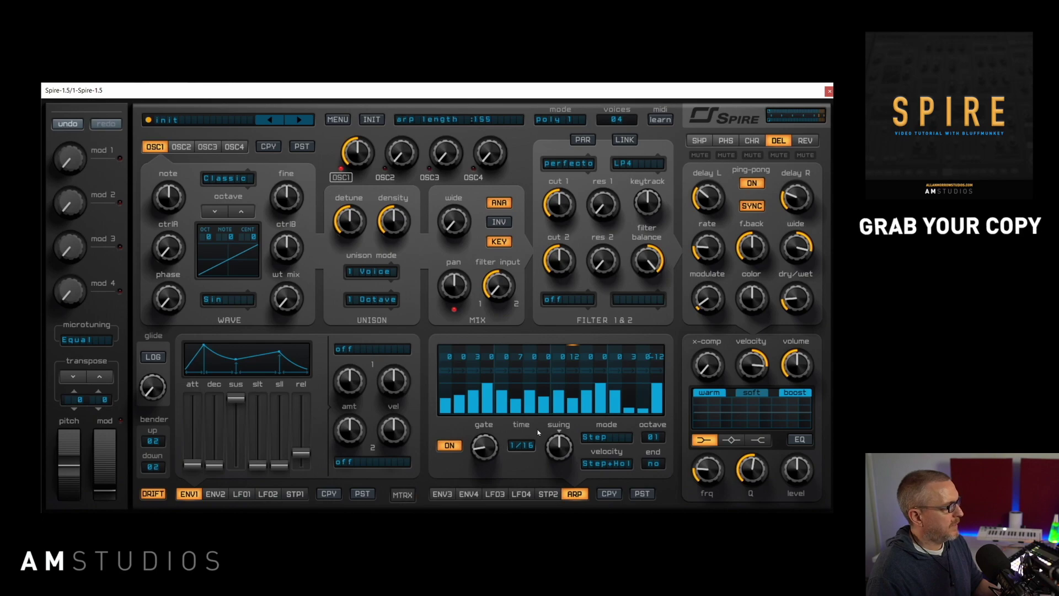